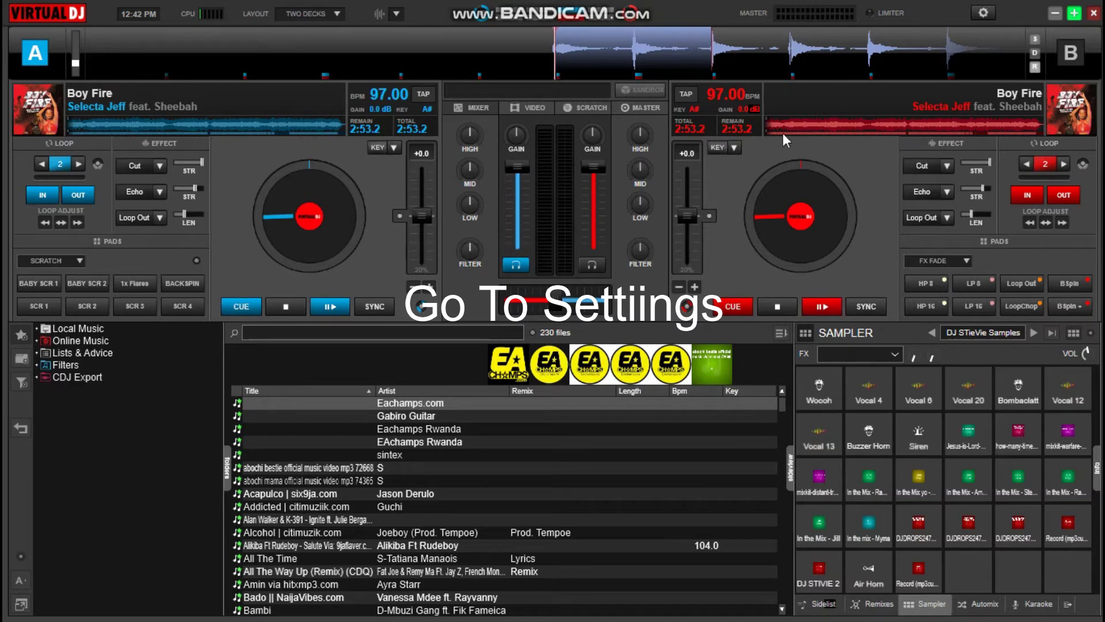
Step: Open Settings and look through the Tutorials, Audio, Interface and Options pages
click(983, 13)
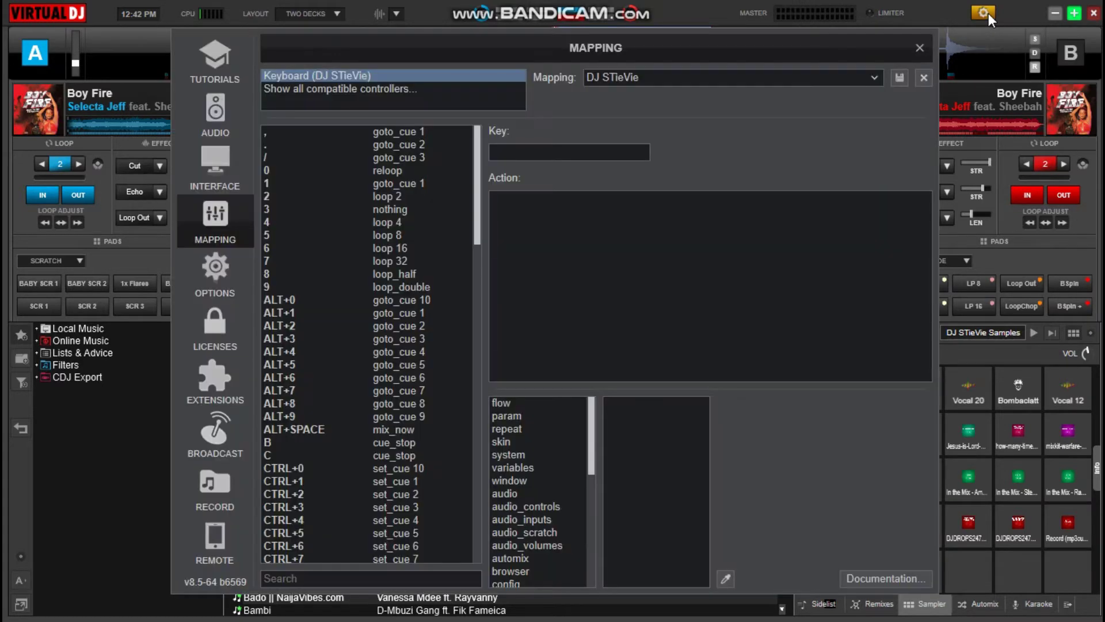
click(238, 64)
click(208, 118)
click(219, 164)
click(226, 221)
click(226, 270)
Step: Look through Licenses, Extensions, Broadcast, Record and Remote, then return to the Mapping page
click(225, 348)
click(221, 371)
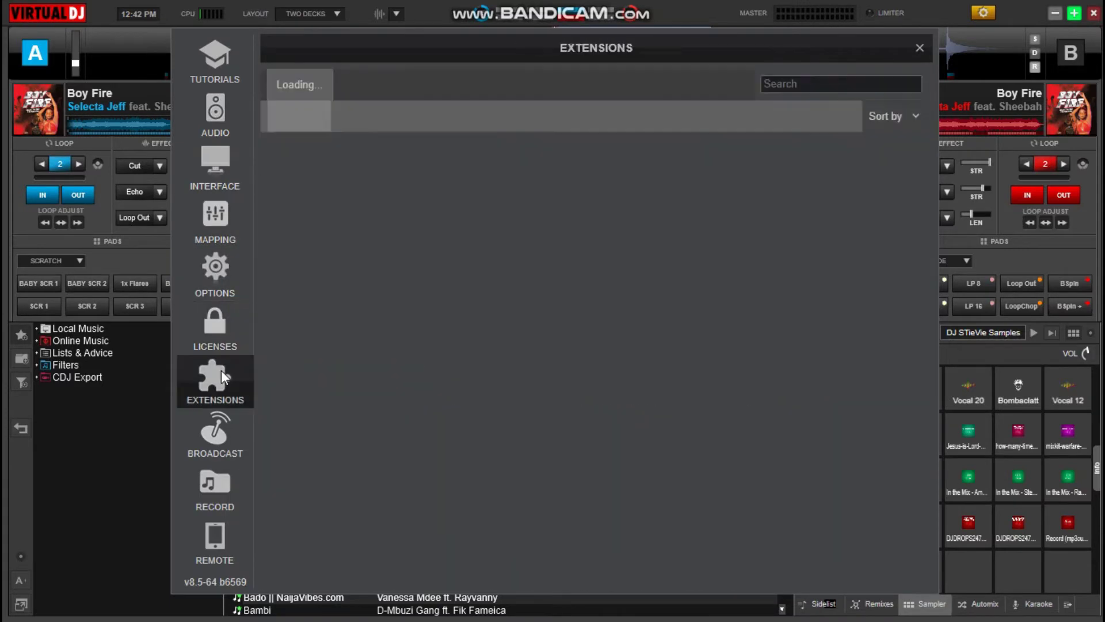
click(229, 437)
click(223, 488)
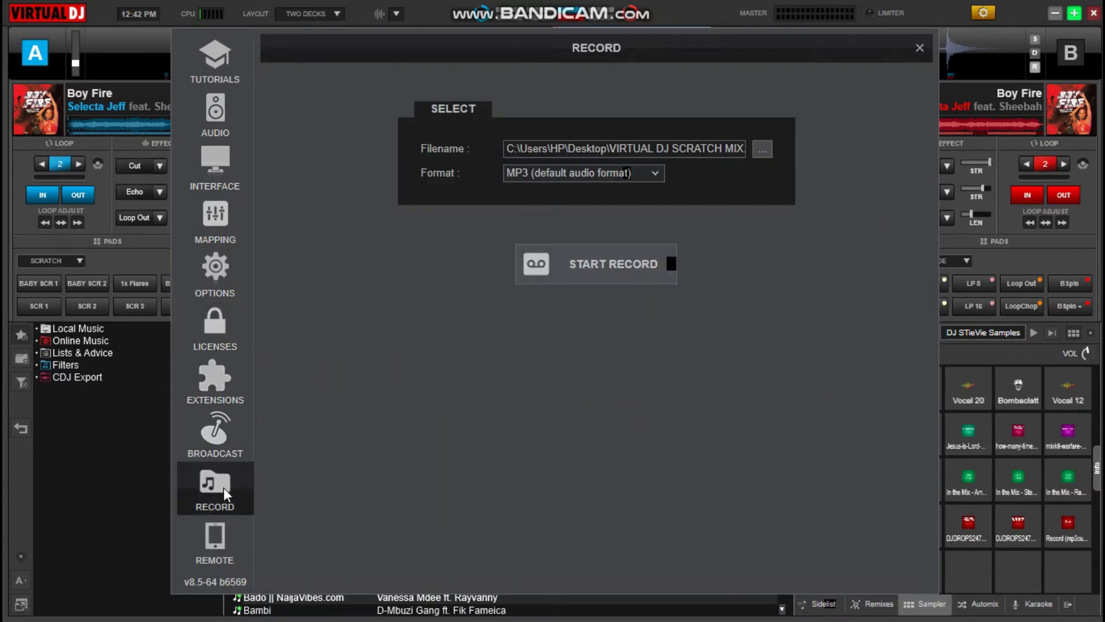
click(218, 533)
click(233, 323)
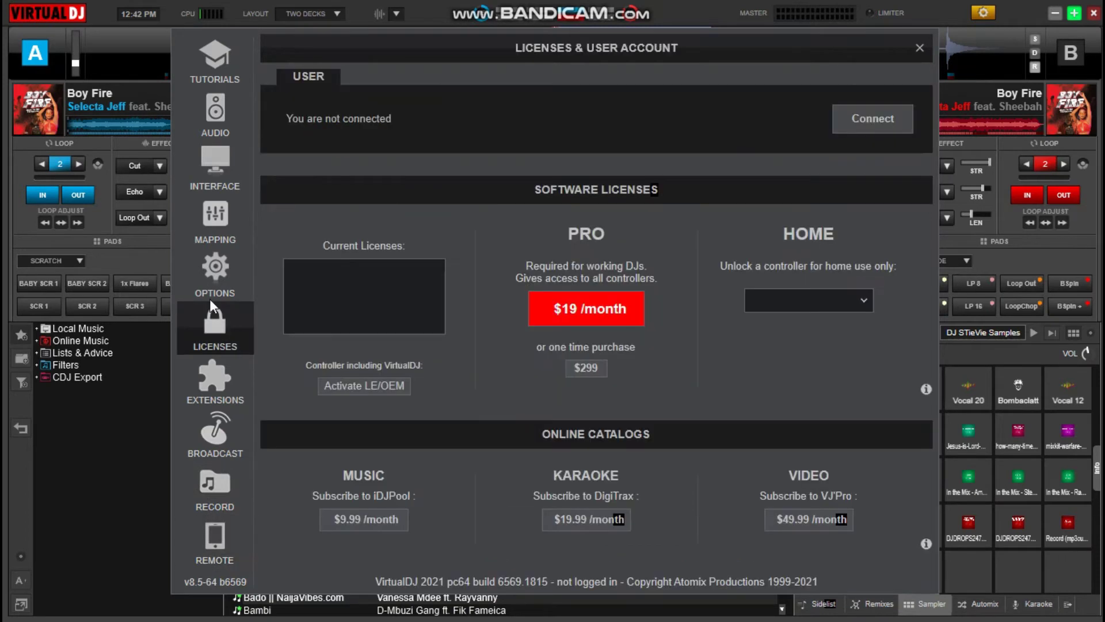
click(206, 219)
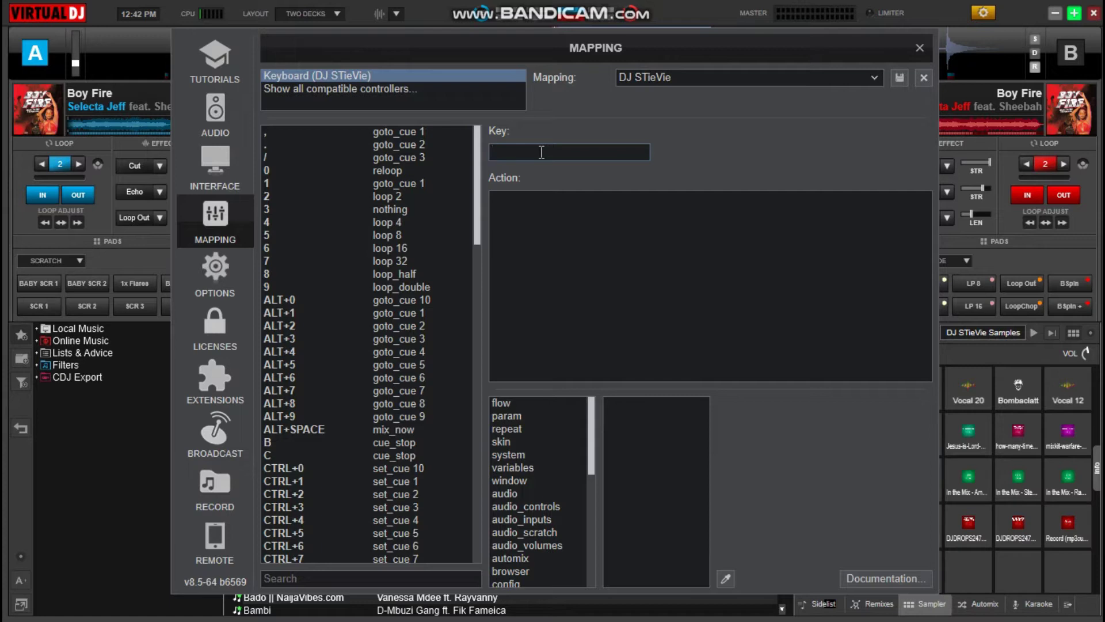
Step: Make Q the new mapping key and type effect_active as its action
key(q)
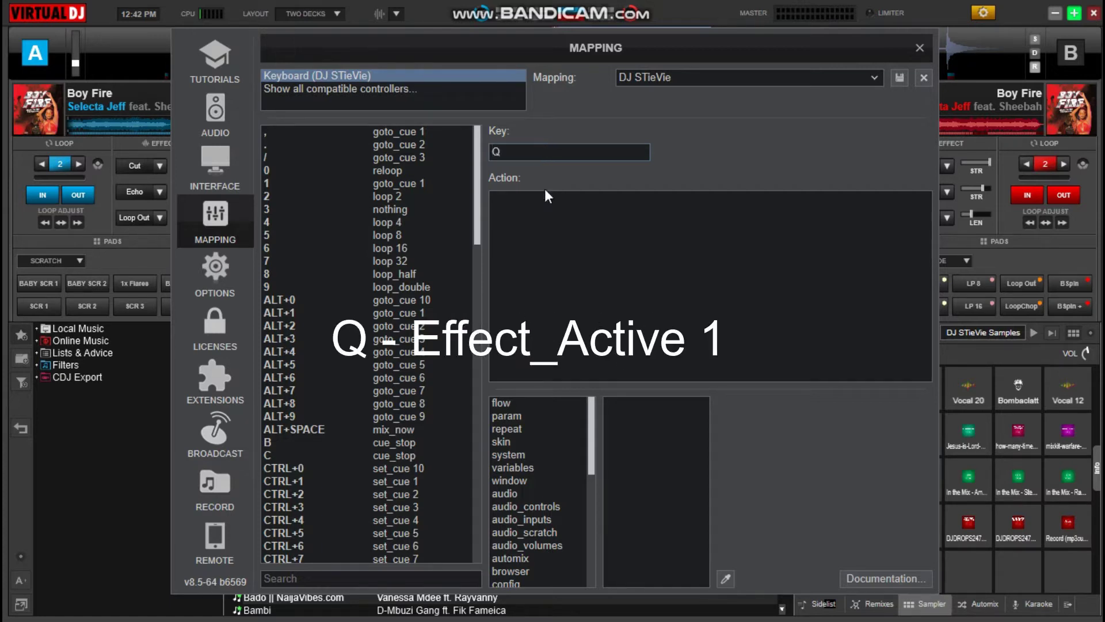
click(553, 205)
text(e)
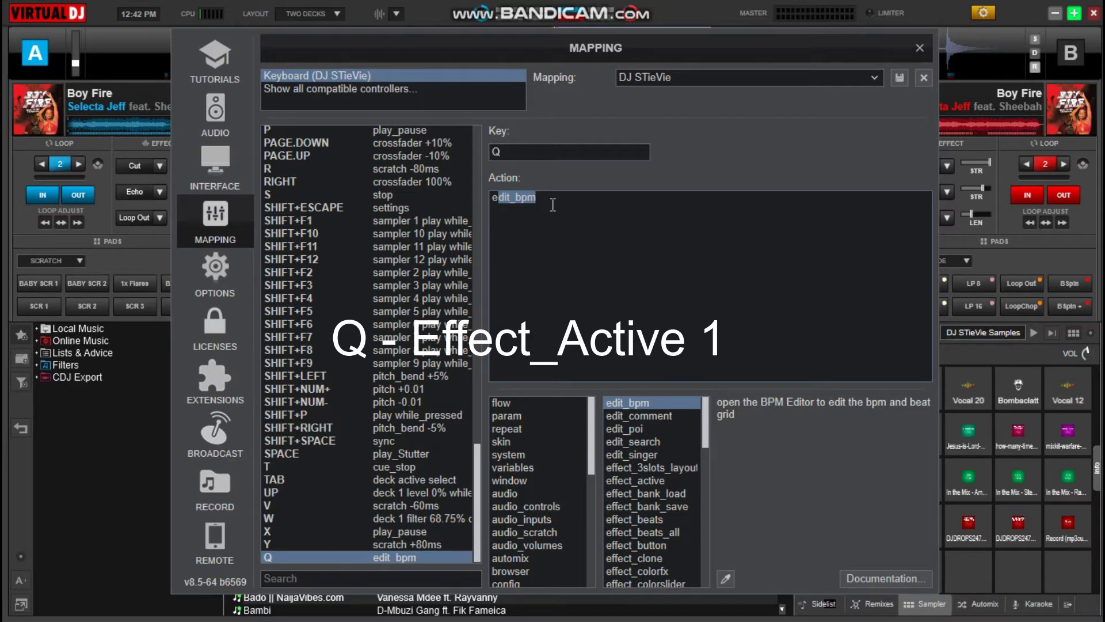
text(f)
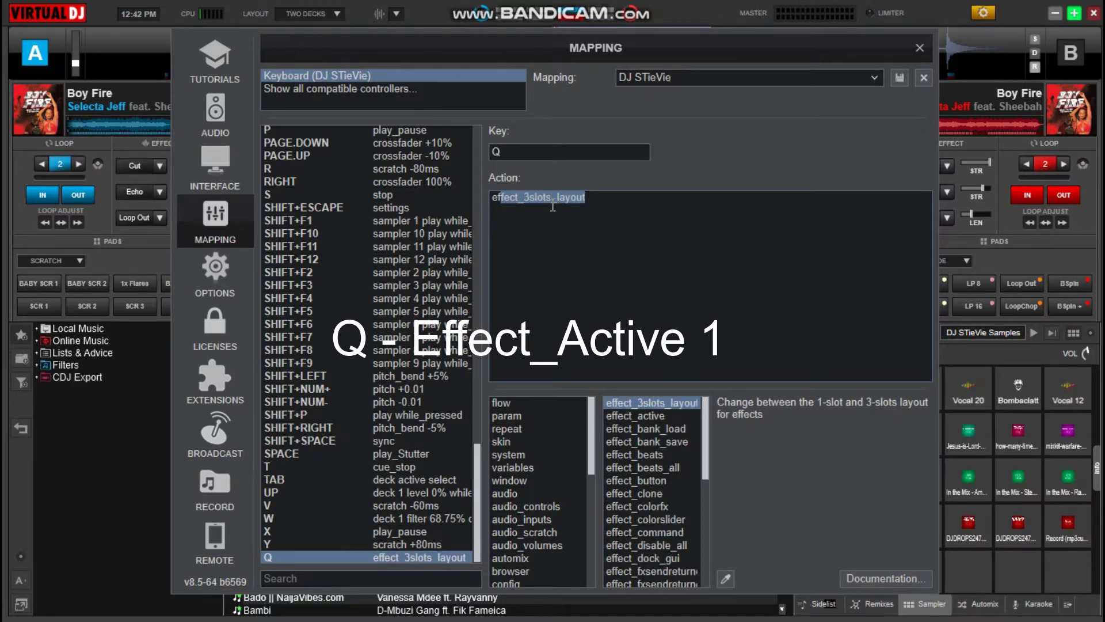
text(fe)
text(ct)
text(c)
key(BackSpace)
text(t_acti)
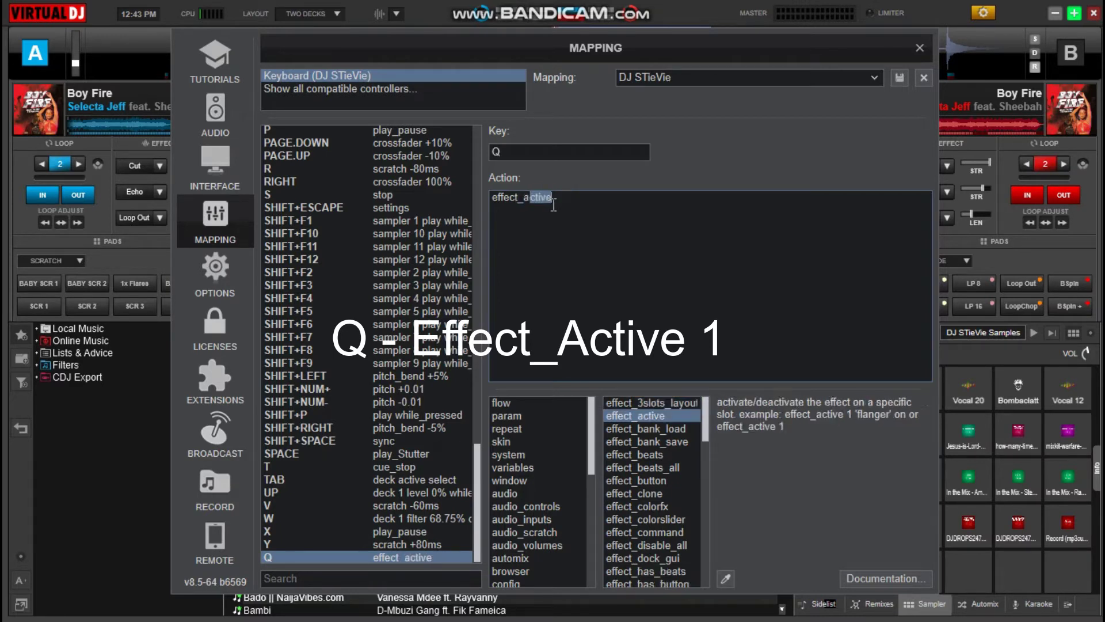
text(ve)
mouse_move(498, 199)
mouse_down()
mouse_move(541, 201)
mouse_move(488, 202)
mouse_up()
key(BackSpace)
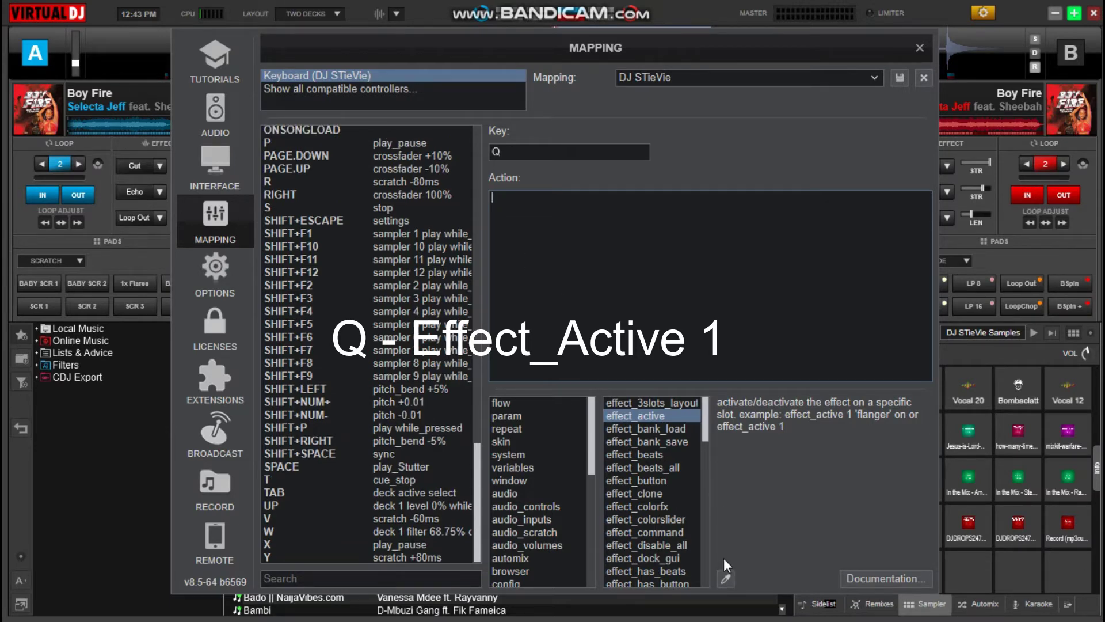
Step: Complete Q's action as effect_active 1 and close the Settings window
key(Escape)
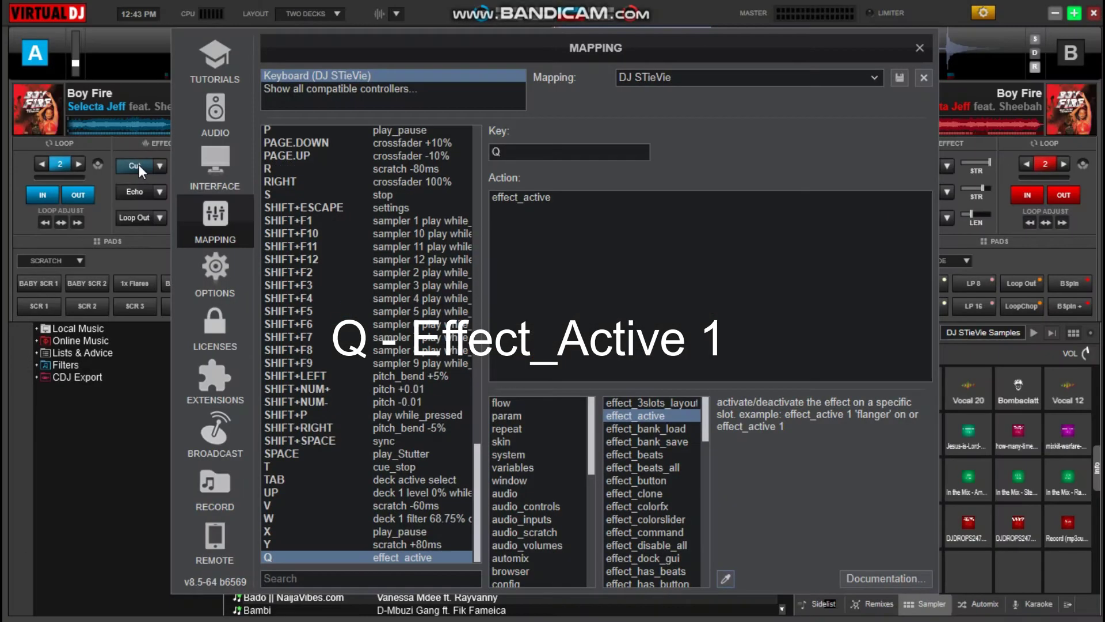
click(586, 200)
text(1)
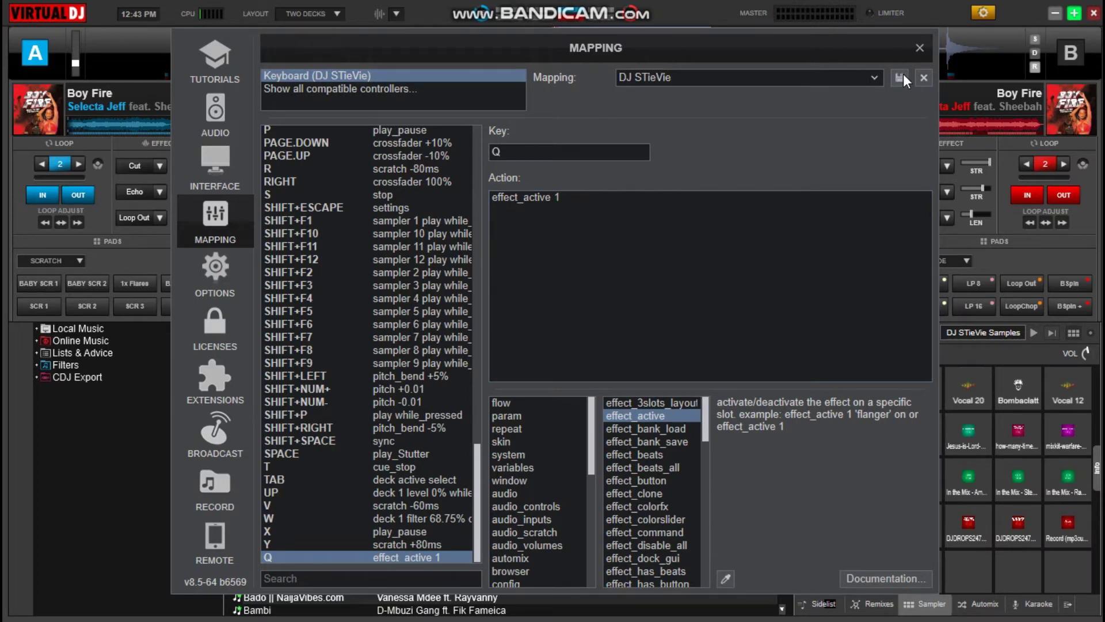
click(919, 49)
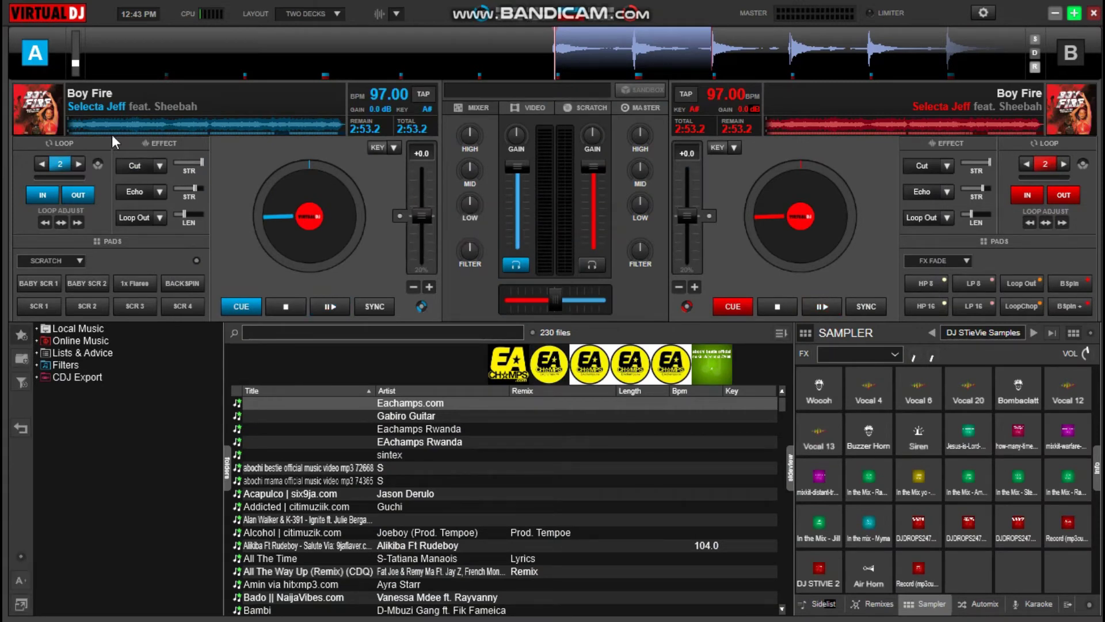
Step: Test deck A's Cut effect, then start a new mapping entry with key A
key(1)
key(1)
key(1)
key(1)
click(984, 13)
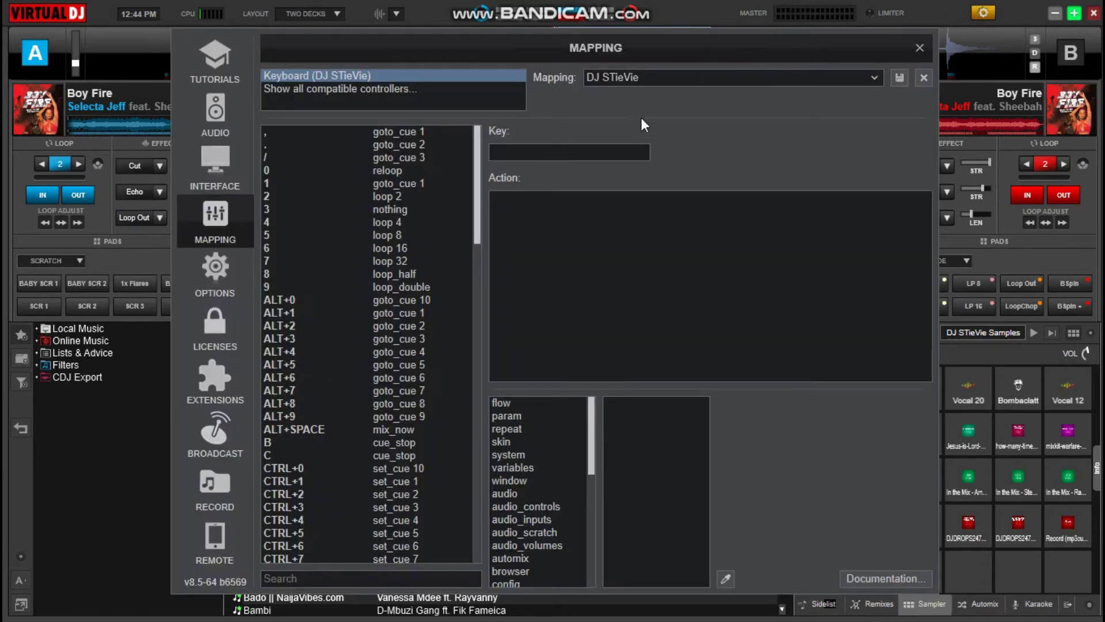
click(566, 149)
key(a)
Step: Enter effect_active 2 as the action bound to key A
click(525, 220)
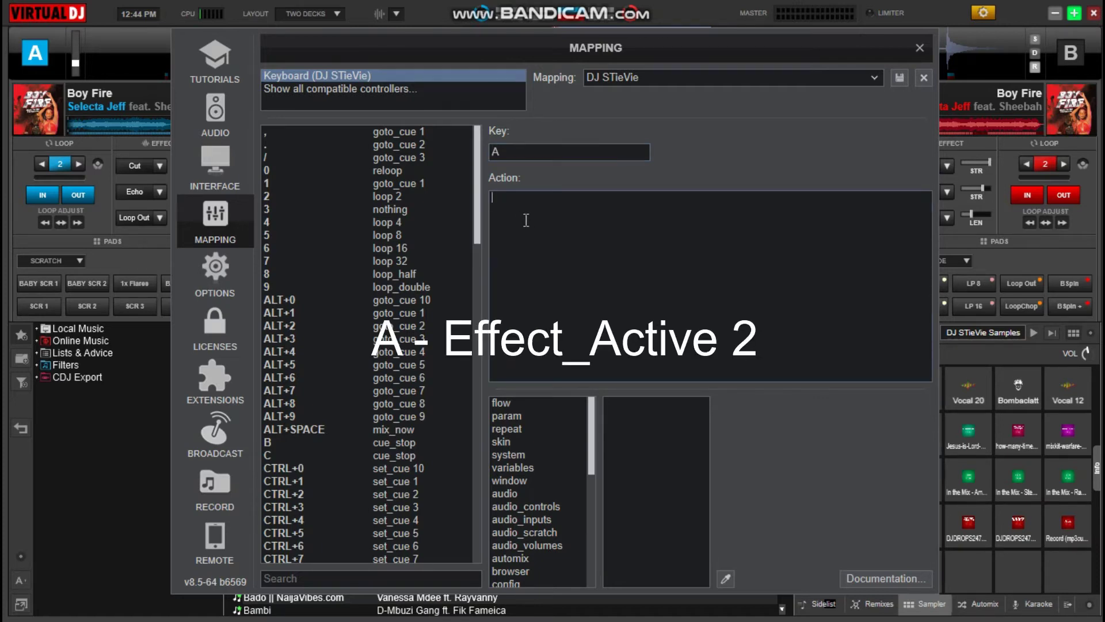
text(e)
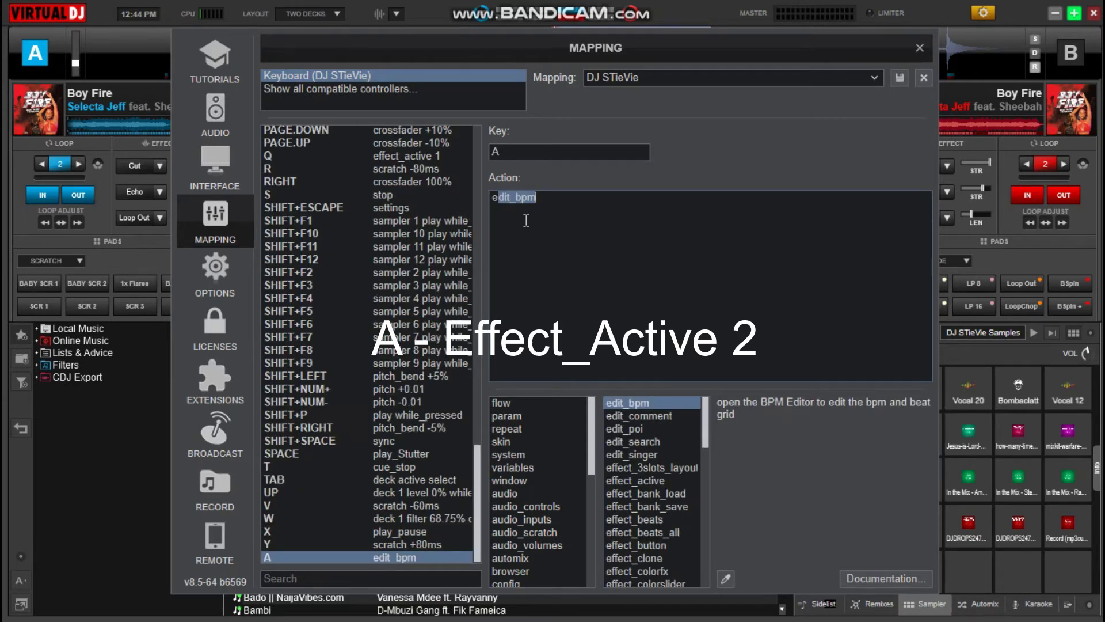
text(ffect)
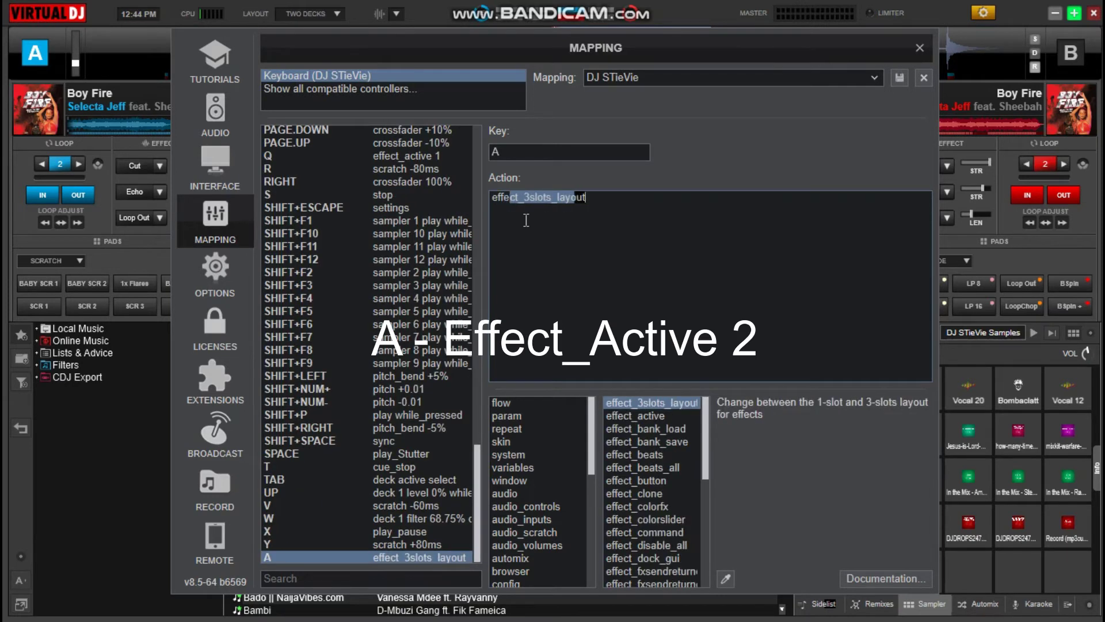
text(_)
text(active)
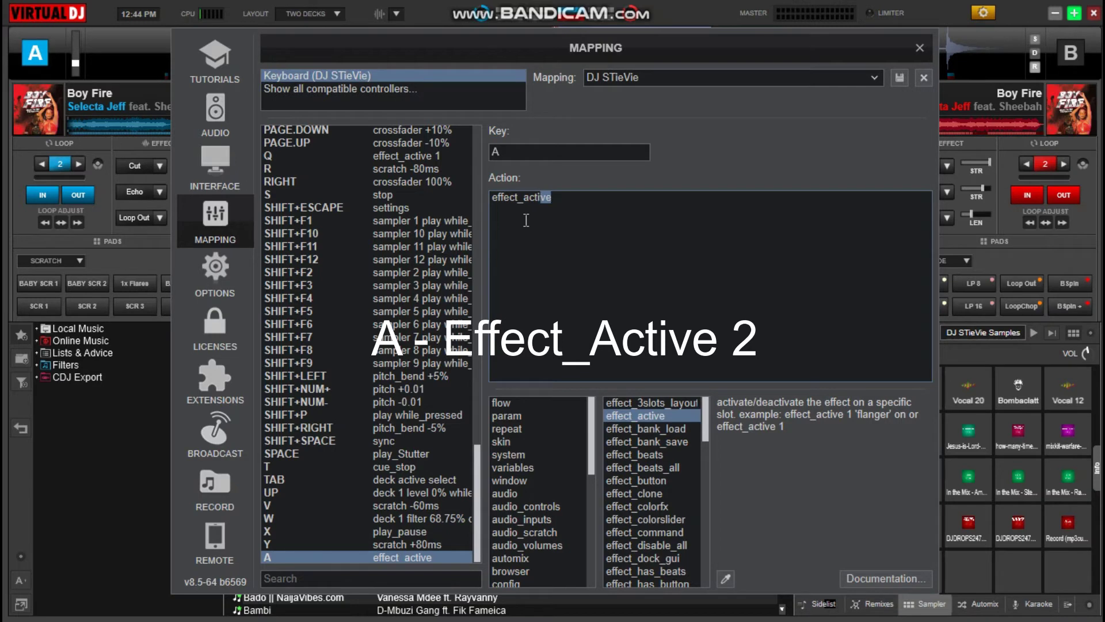
text(2)
Step: Map key Z to effect_active 3 and close the Settings window
click(562, 152)
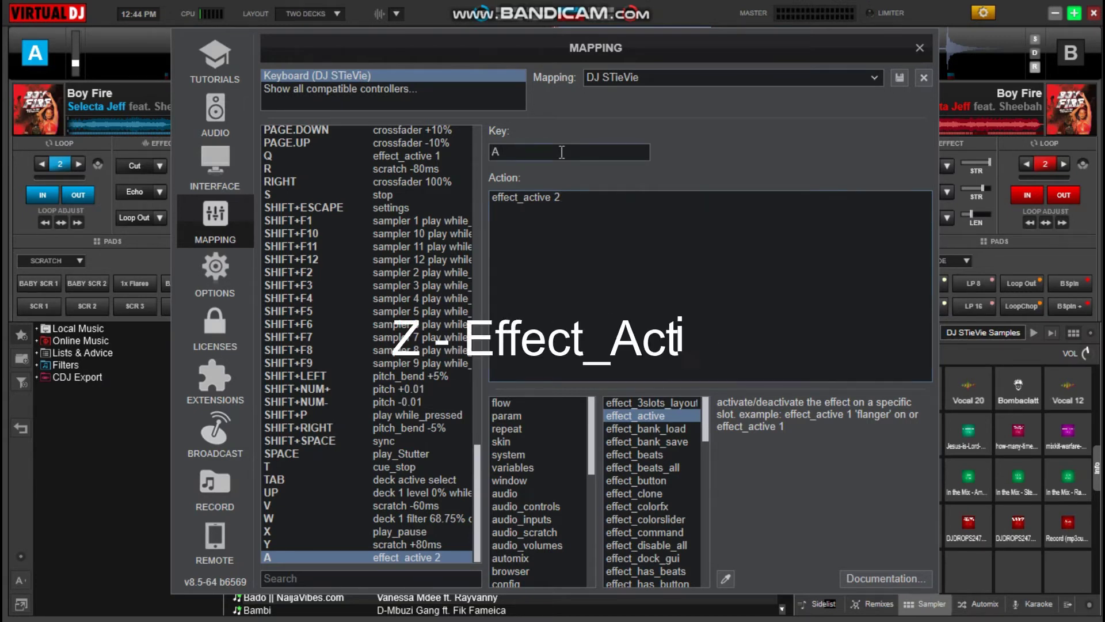
key(z)
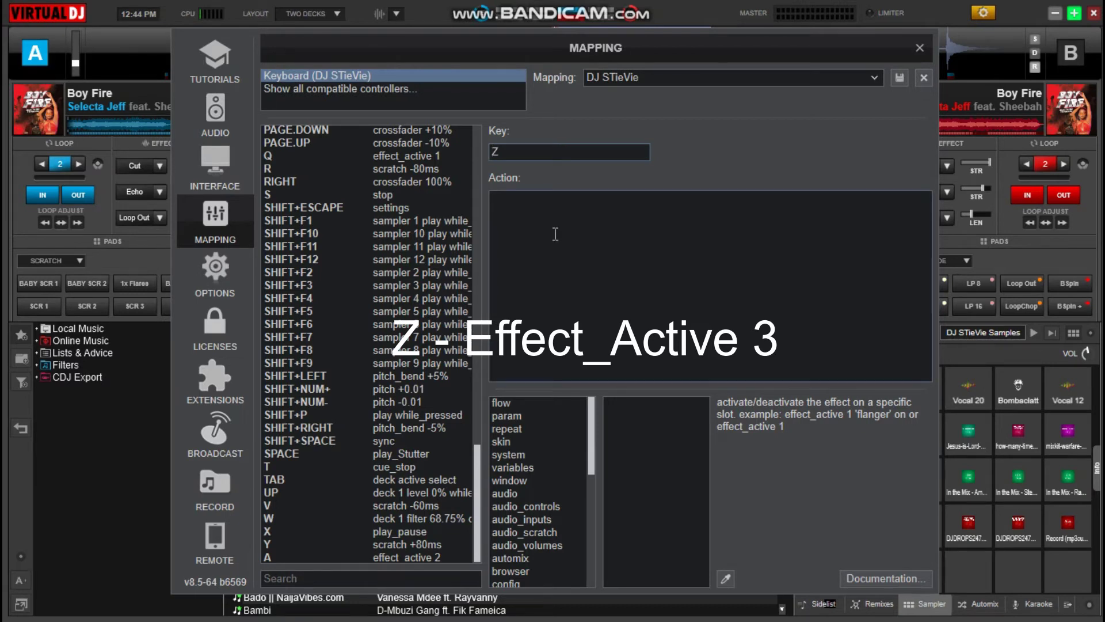
text(effect)
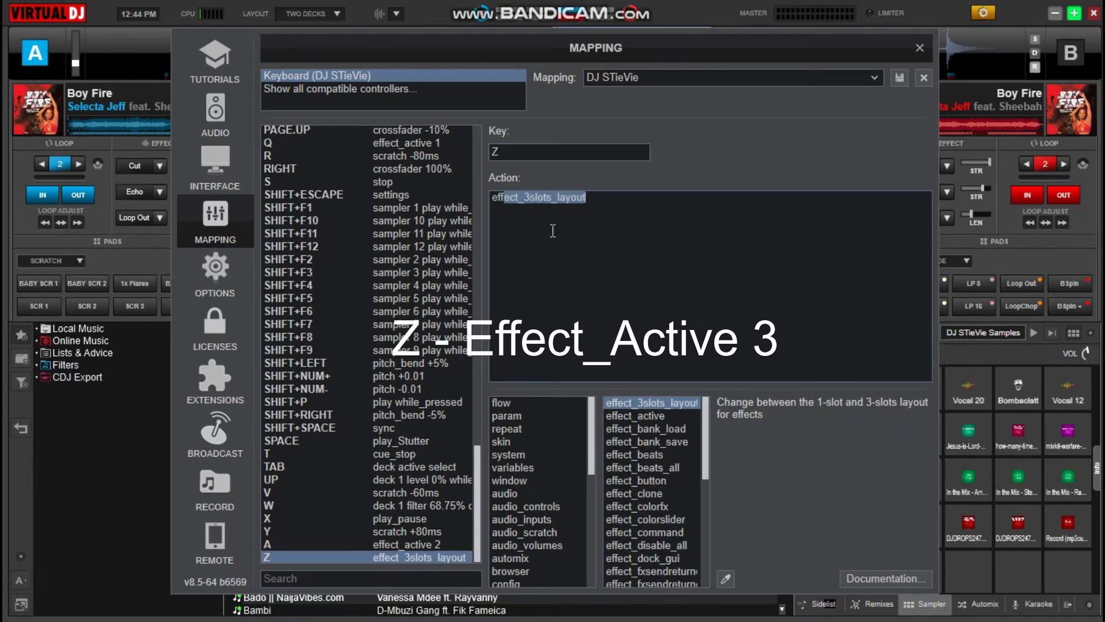
text(_act)
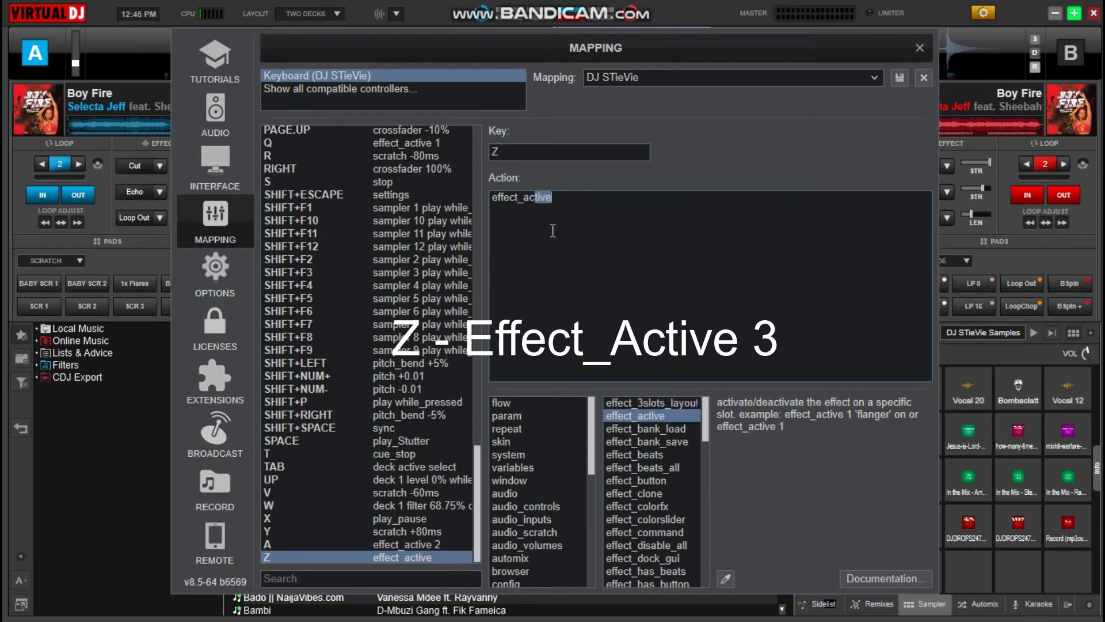
text(ive 3)
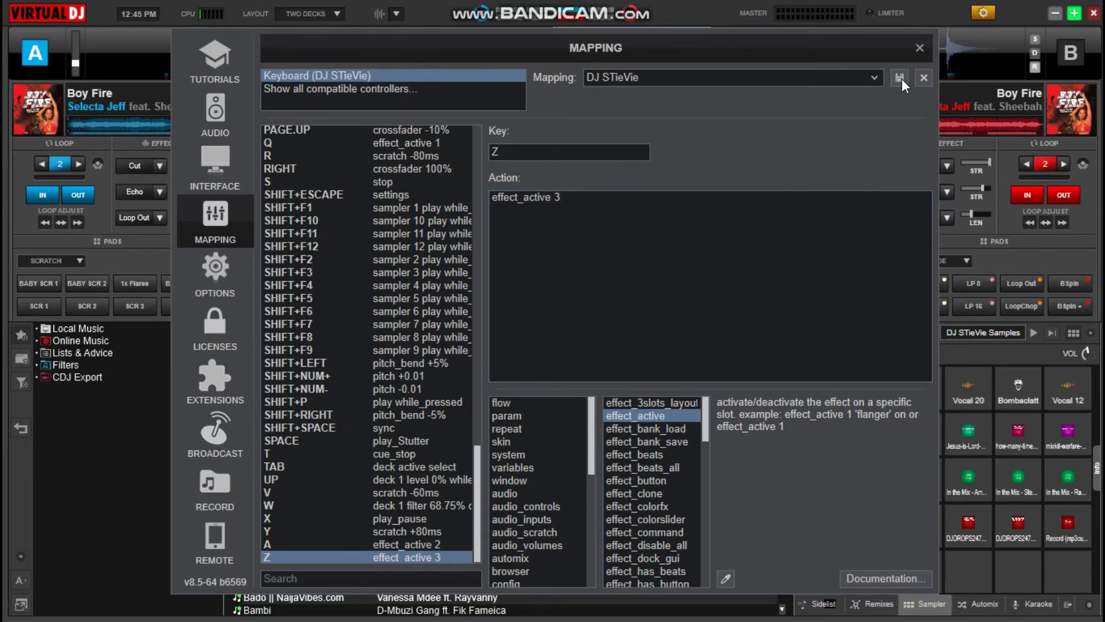
click(920, 50)
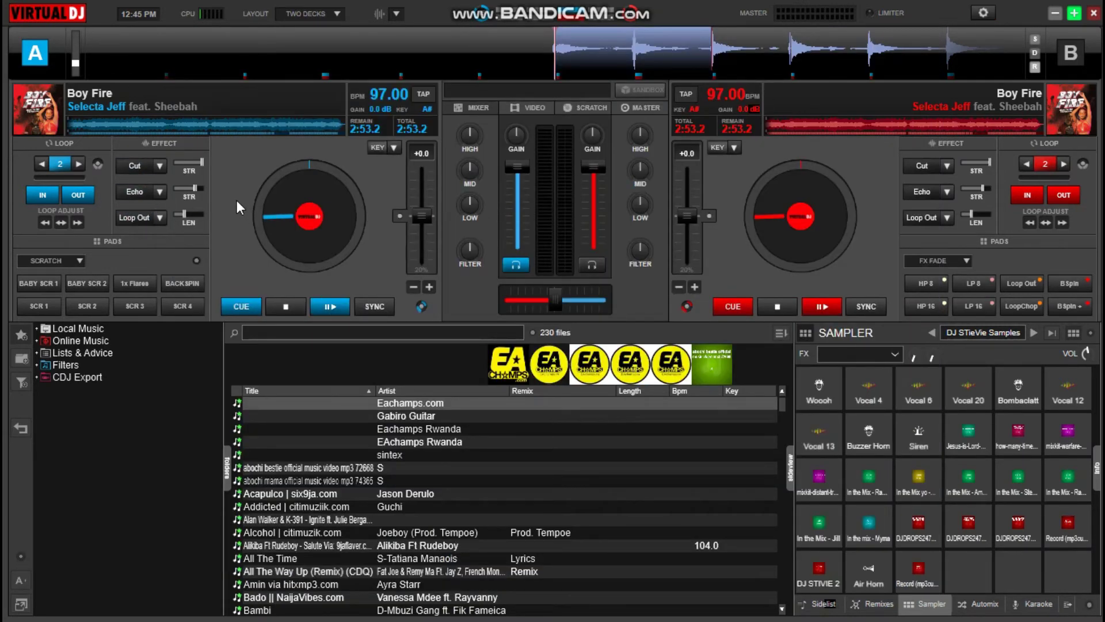
Step: Toggle deck A's Echo and Loop Out effects with the mapped keys, then start deck A
key(z)
key(z)
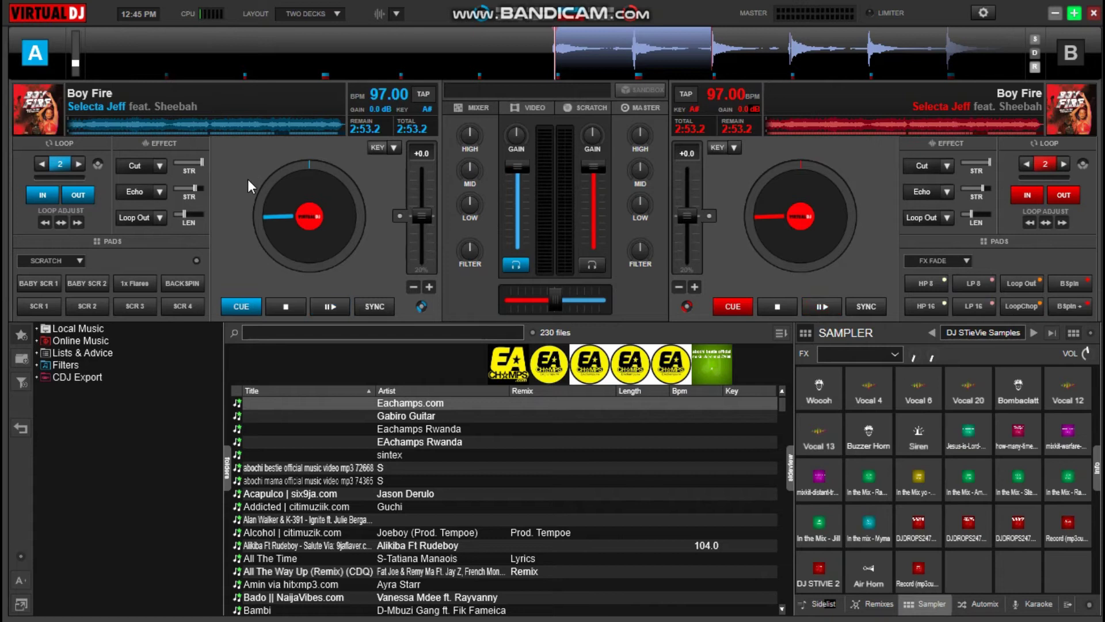
key(x)
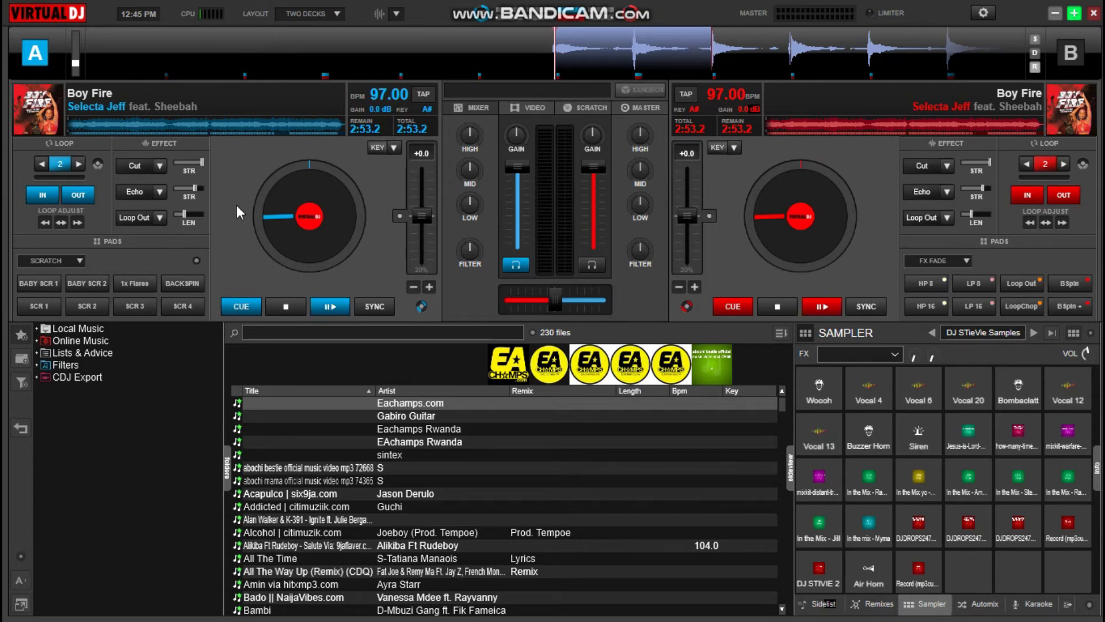
key(space)
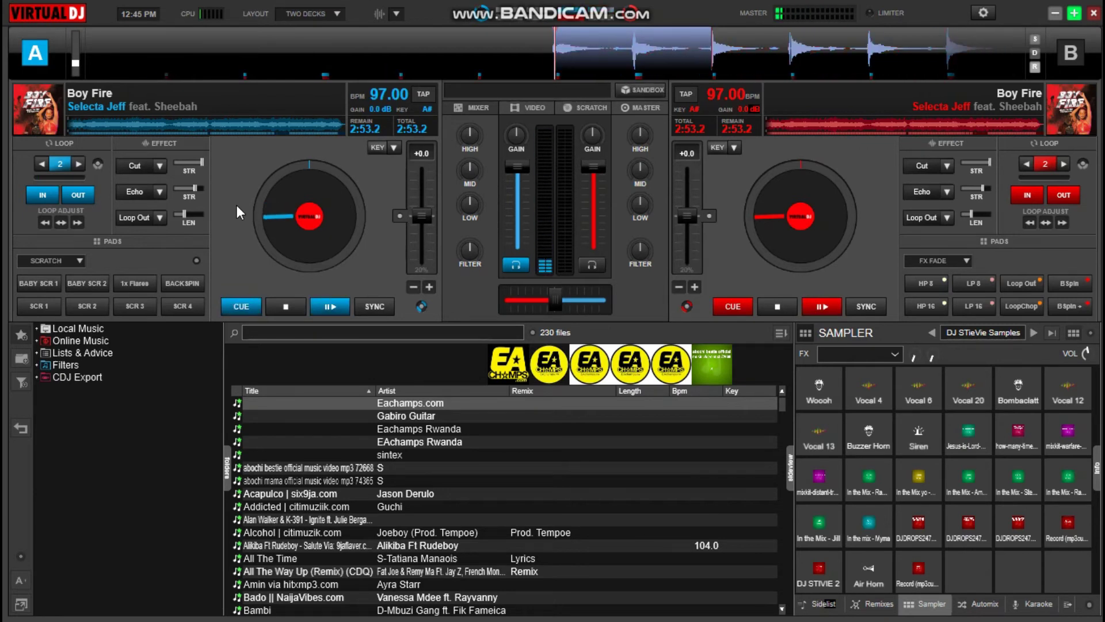
Step: Restart deck A from the top, toggle Cut repeatedly with Q, then enable Echo with A
key(q)
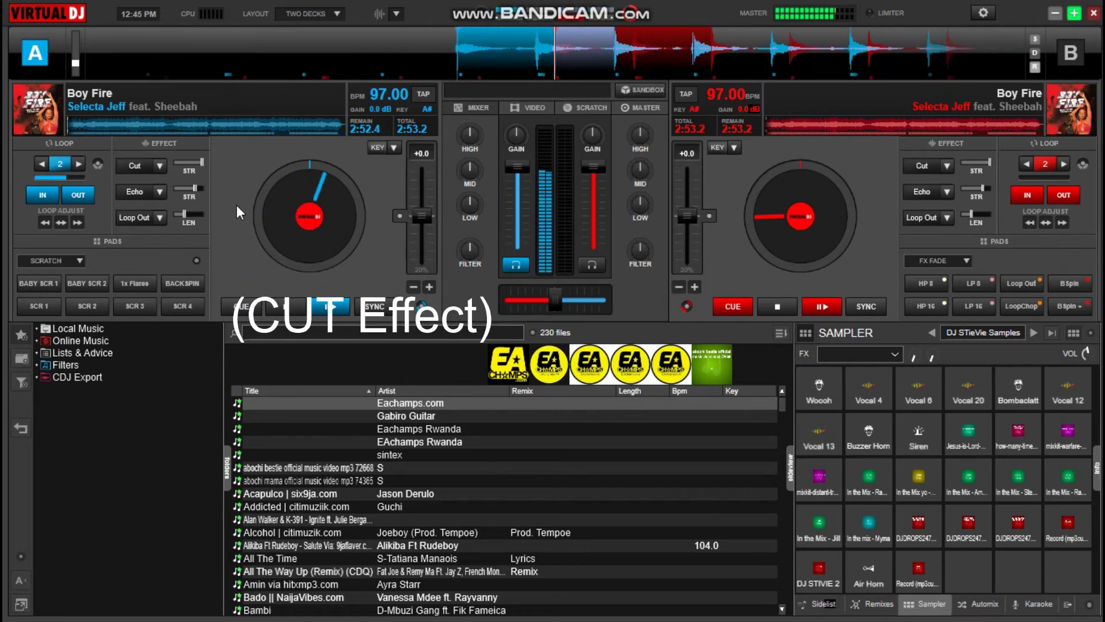
key(space)
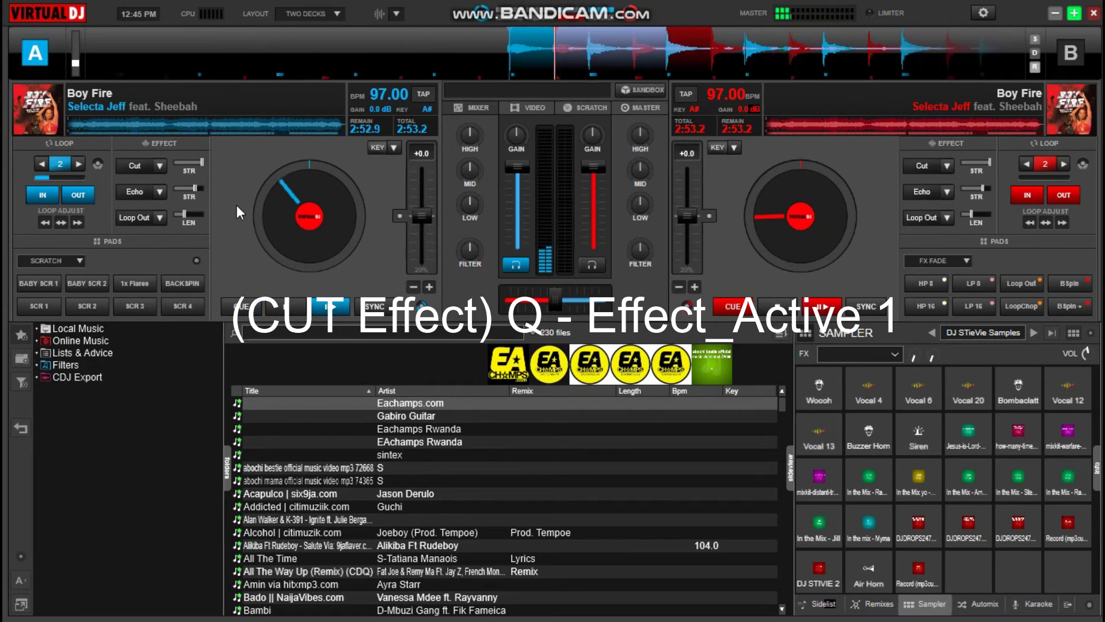
key(q)
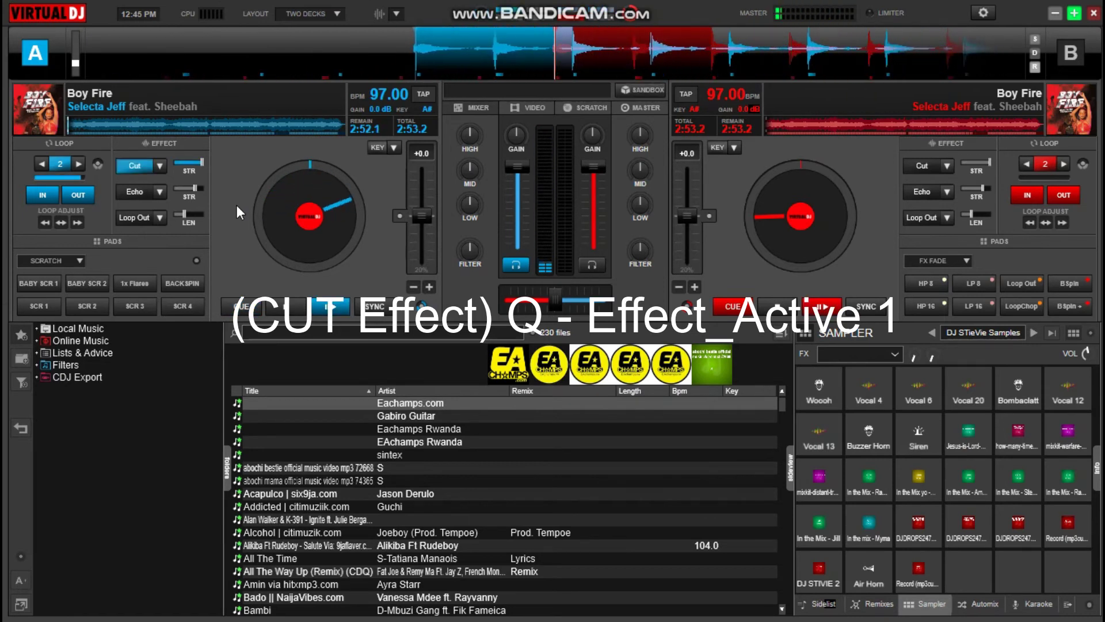
key(q)
key(q)
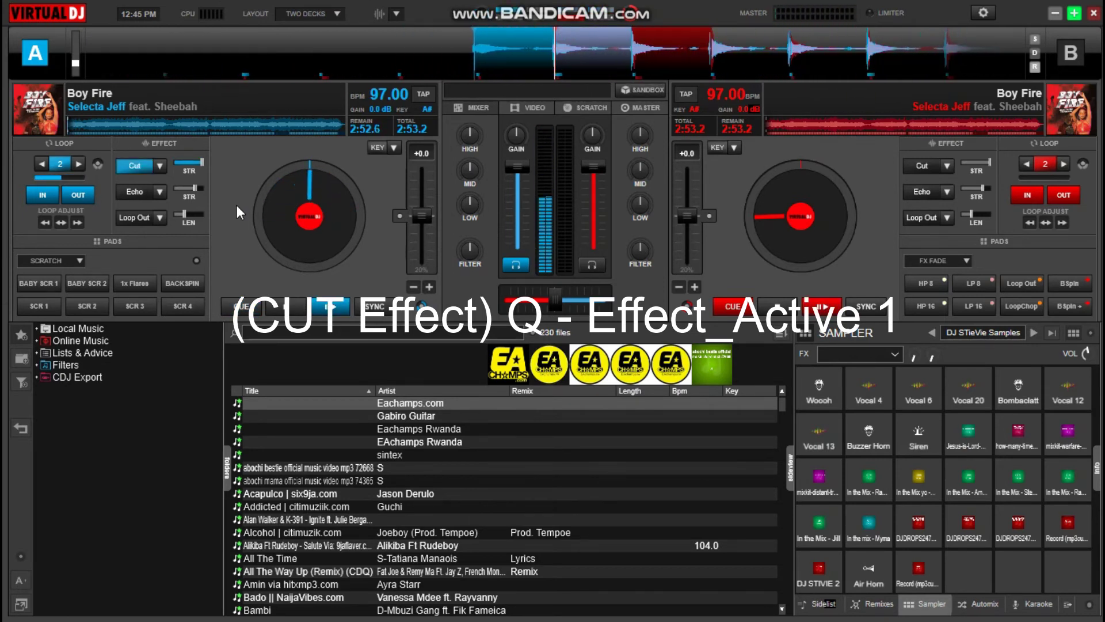
key(q)
key(q)
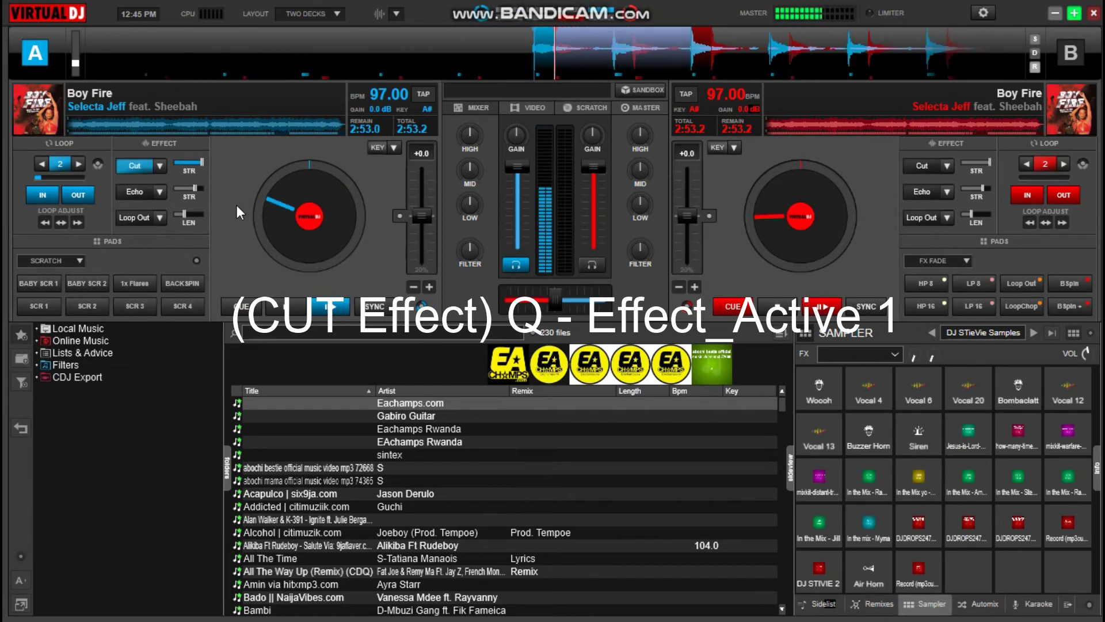
key(q)
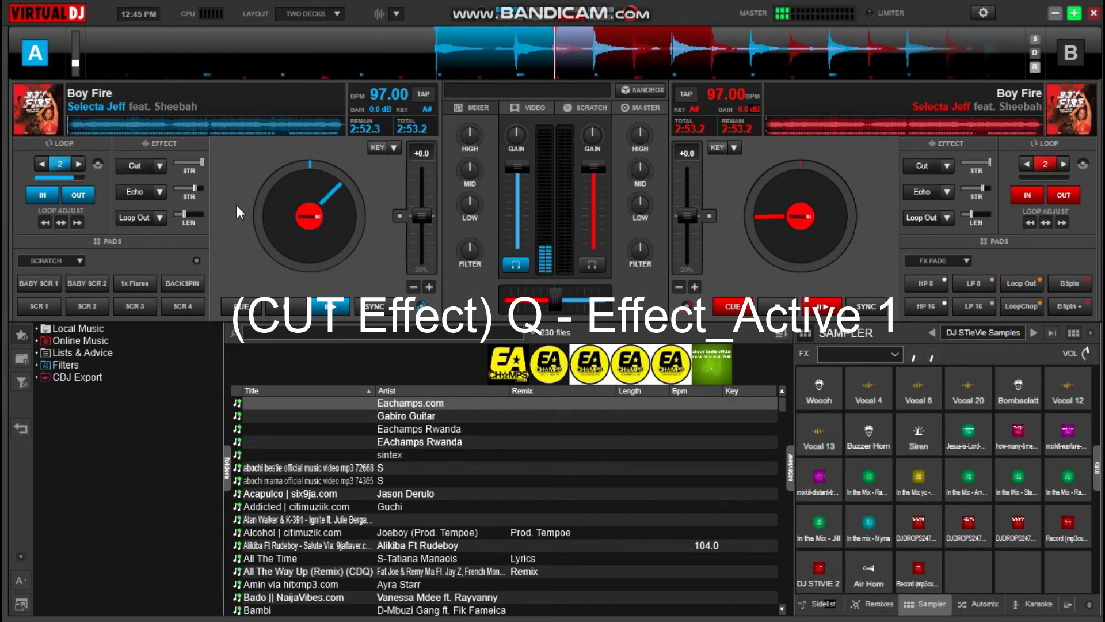
key(q)
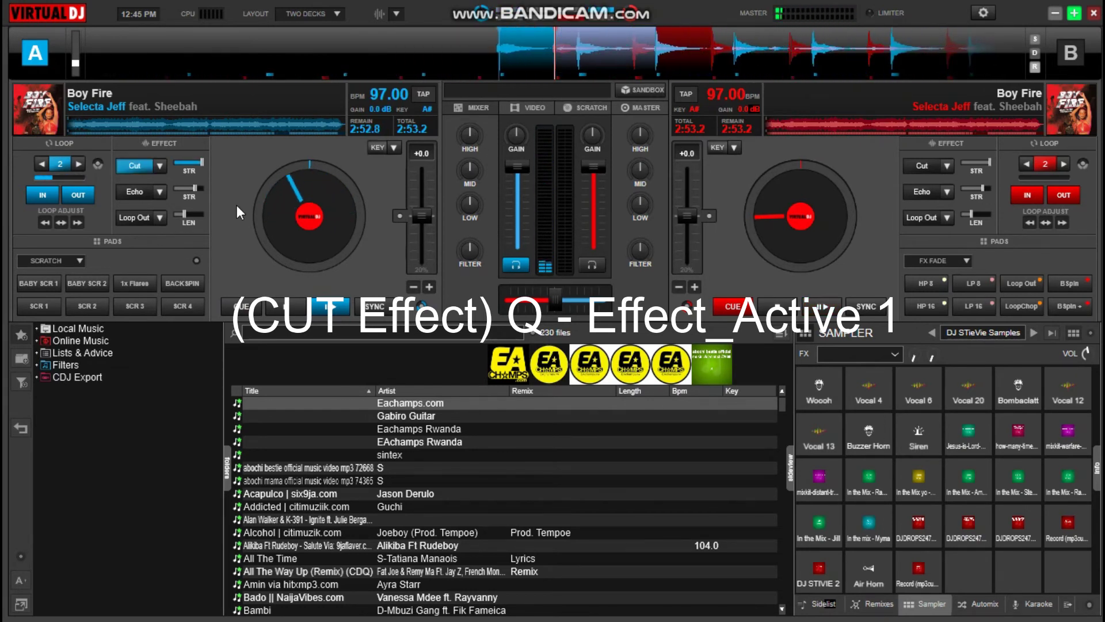
key(q)
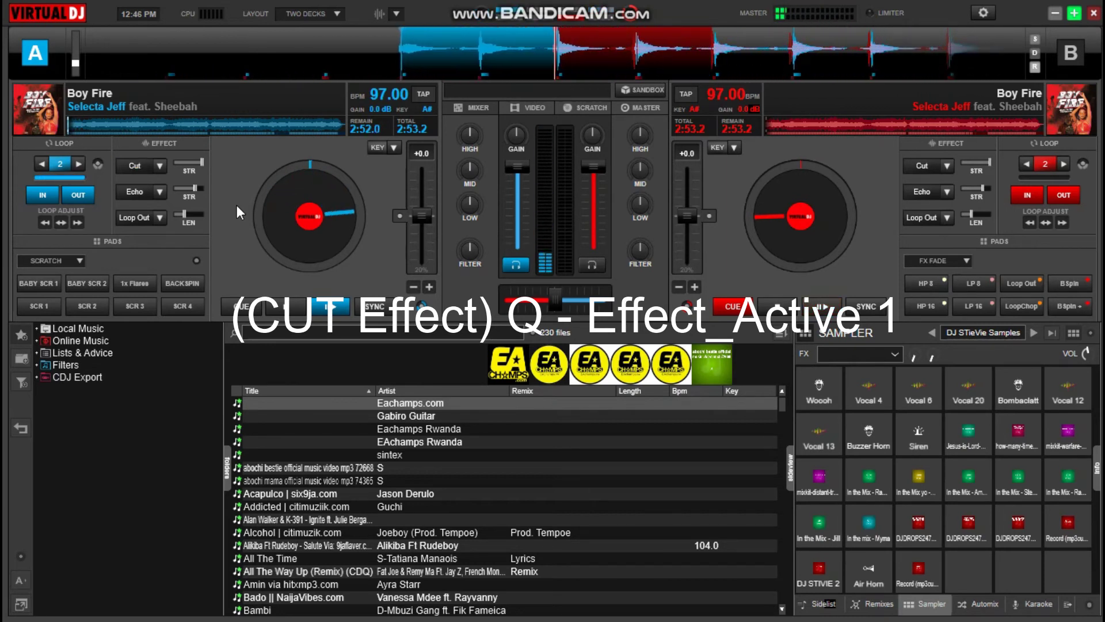
key(q)
key(q)
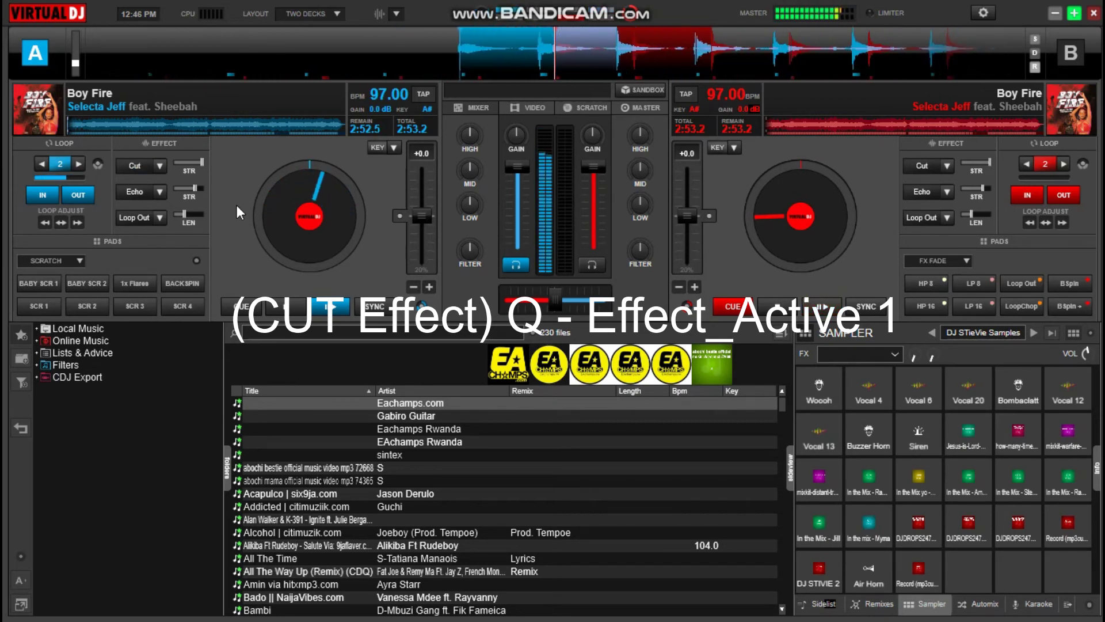
key(a)
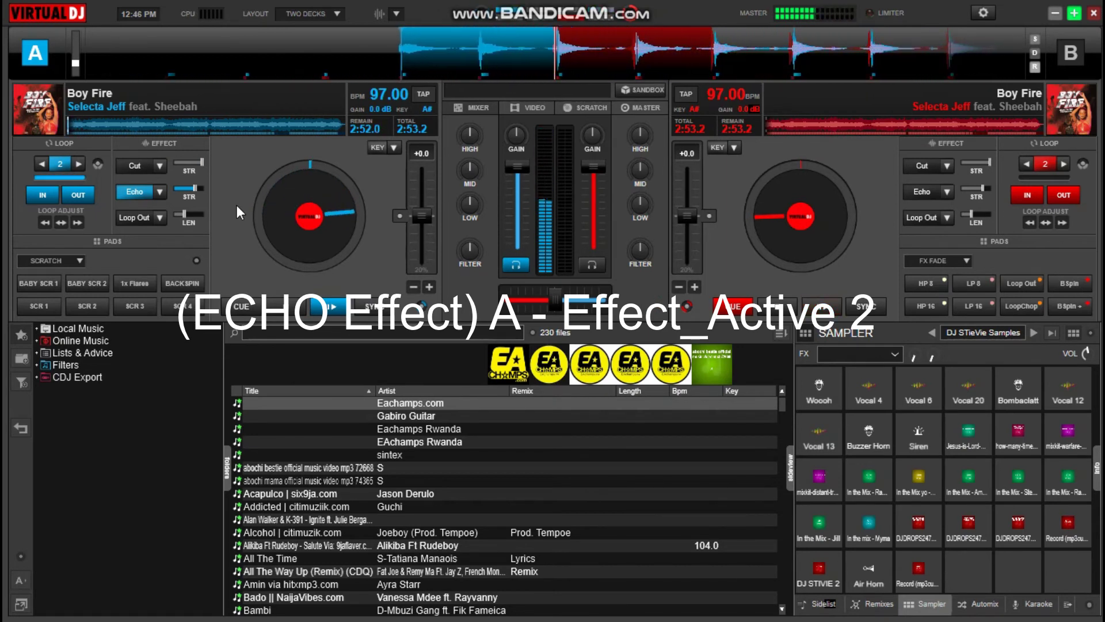
Step: Turn deck A's Echo off with A and toggle Loop Out repeatedly using Z
key(a)
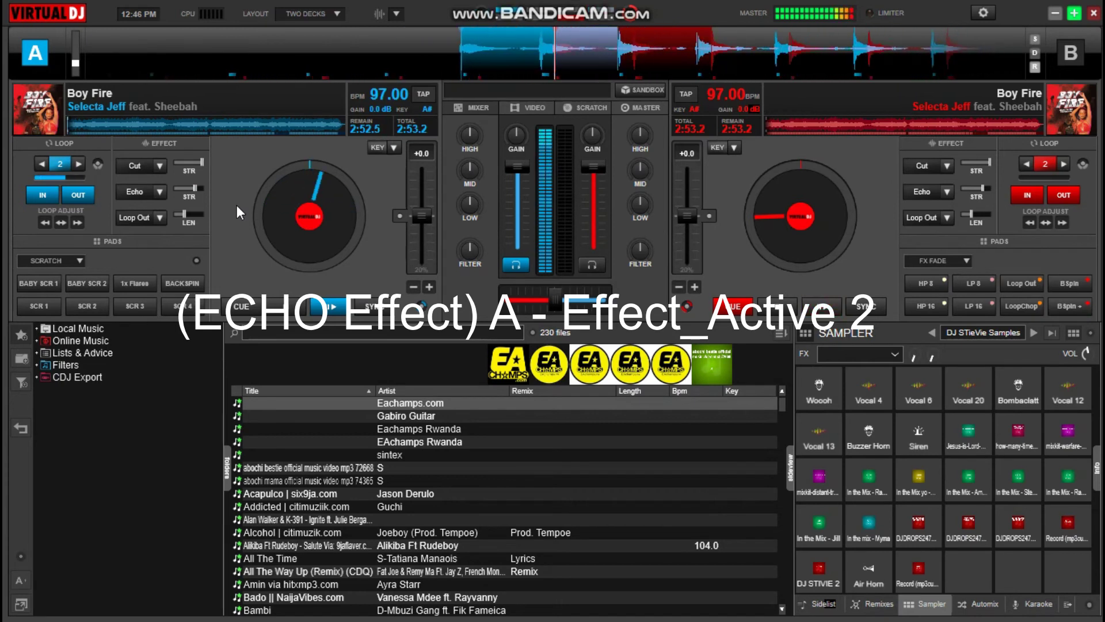
key(z)
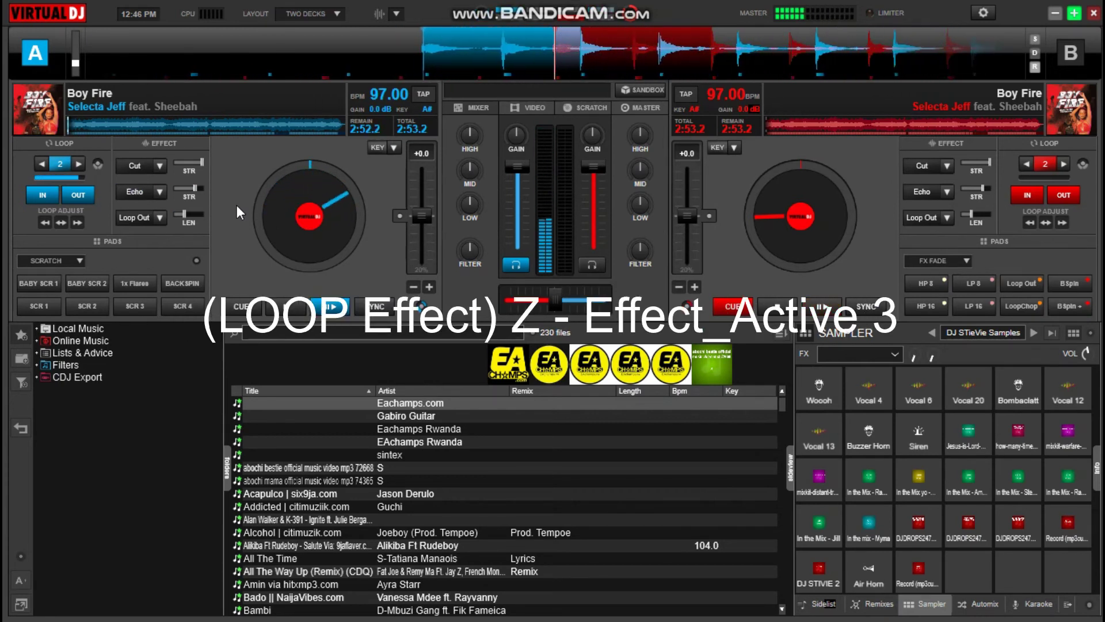
key(z)
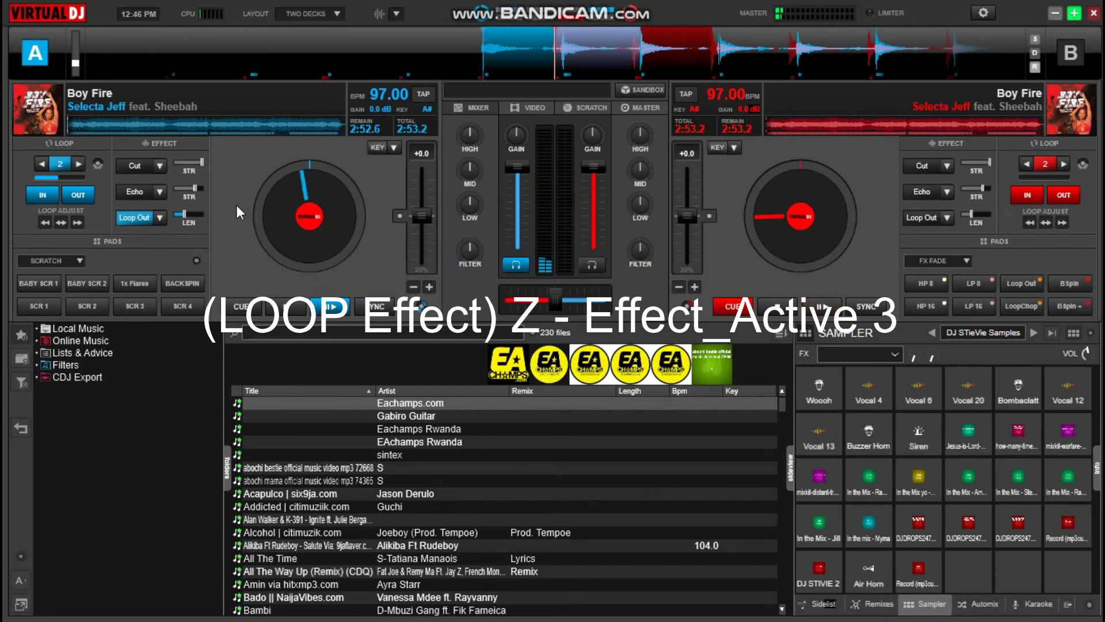
key(z)
key(z)
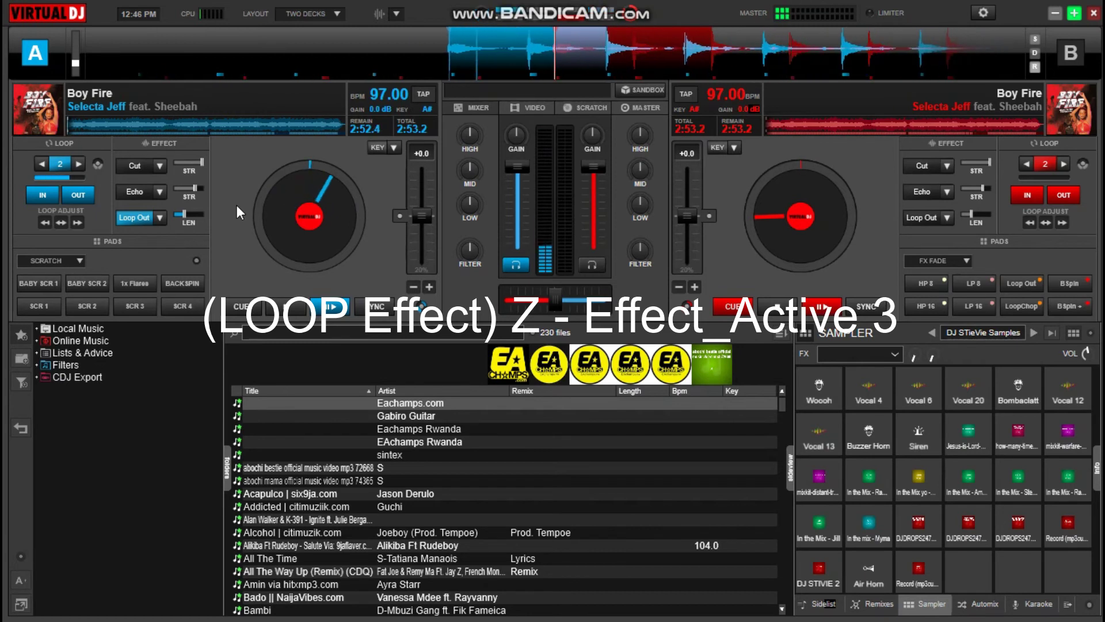
key(z)
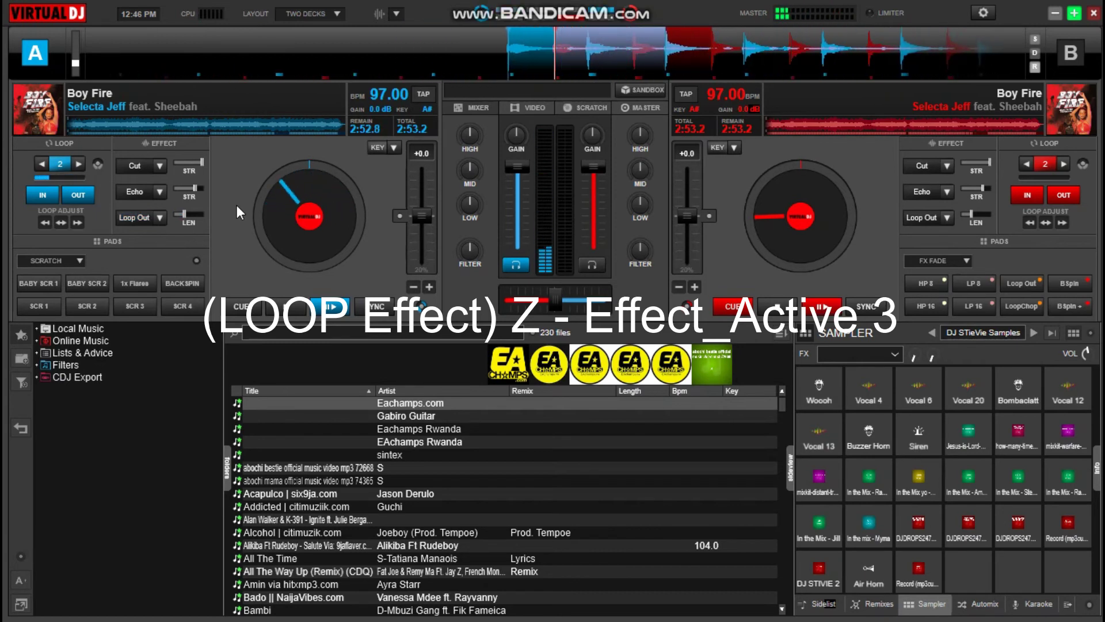
key(z)
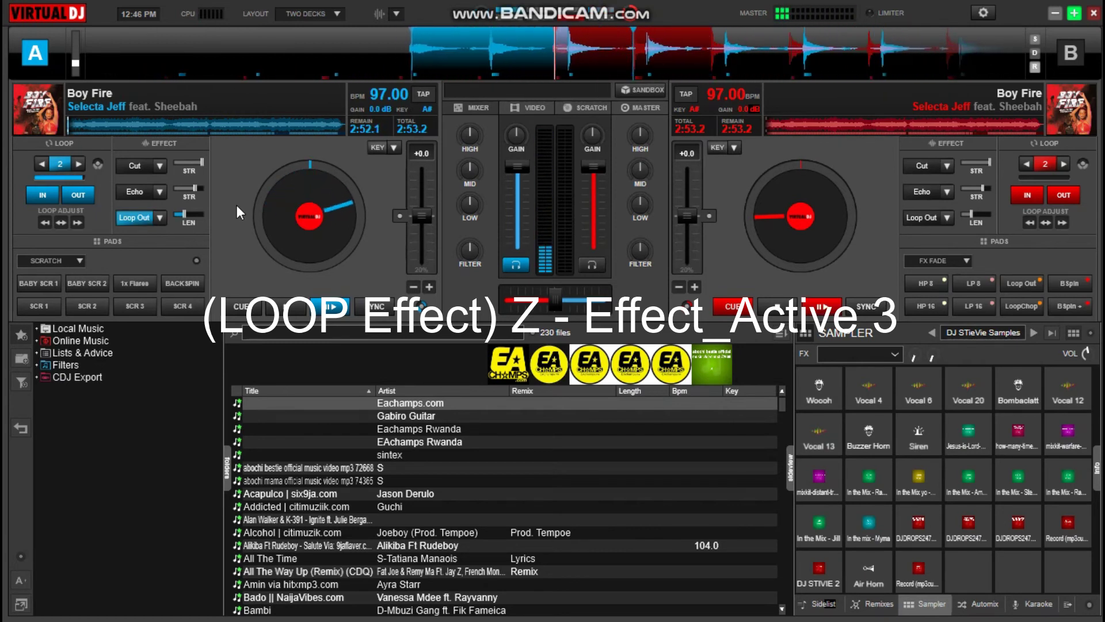
key(z)
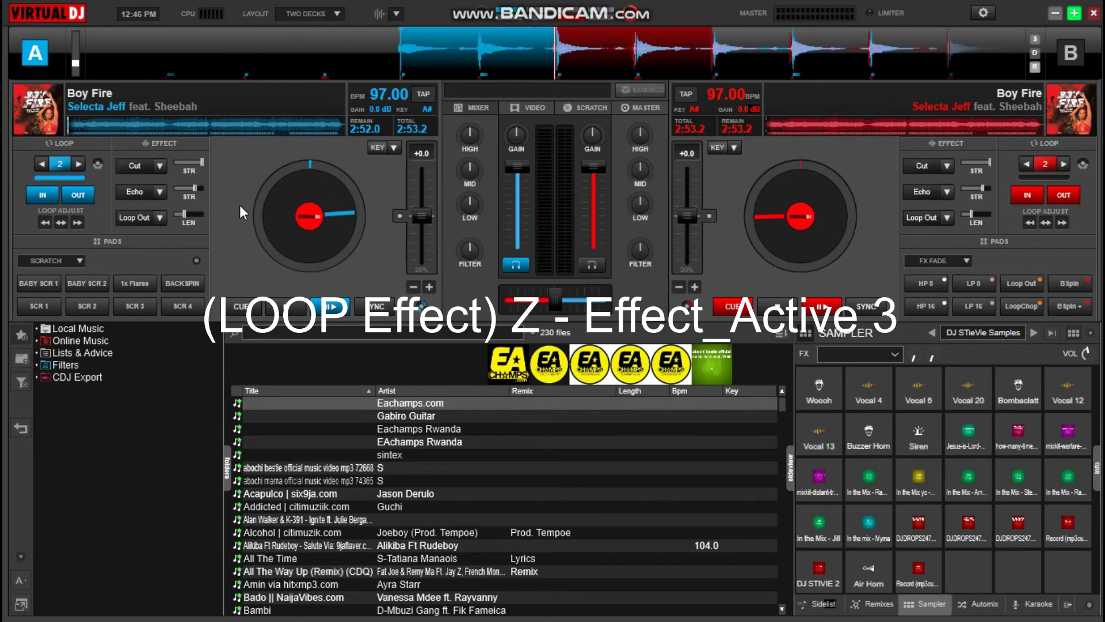
key(z)
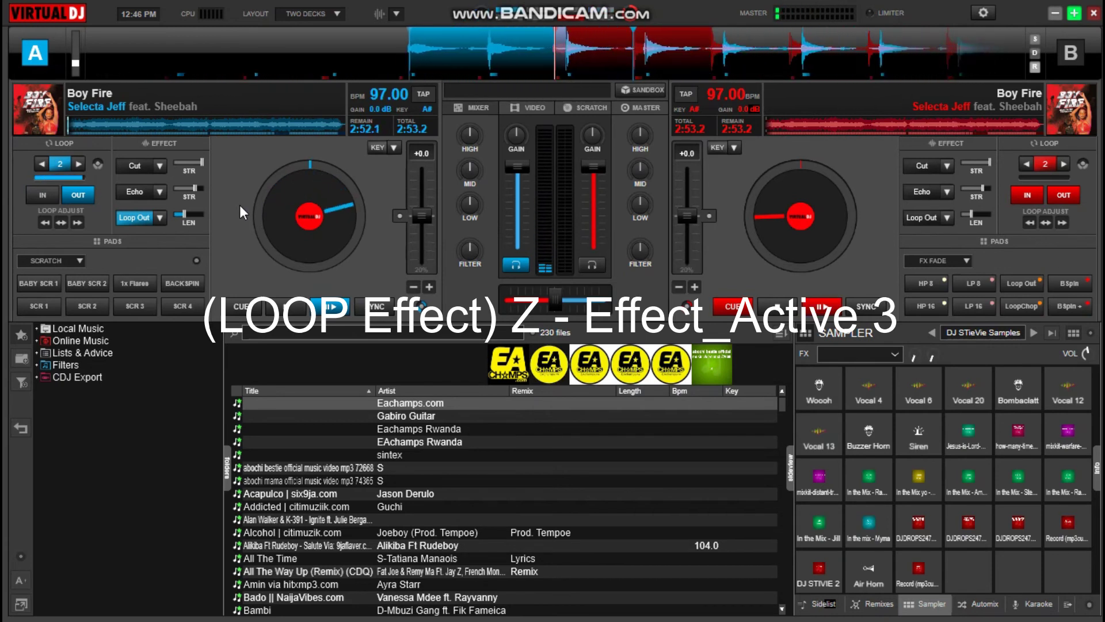
key(z)
key(z)
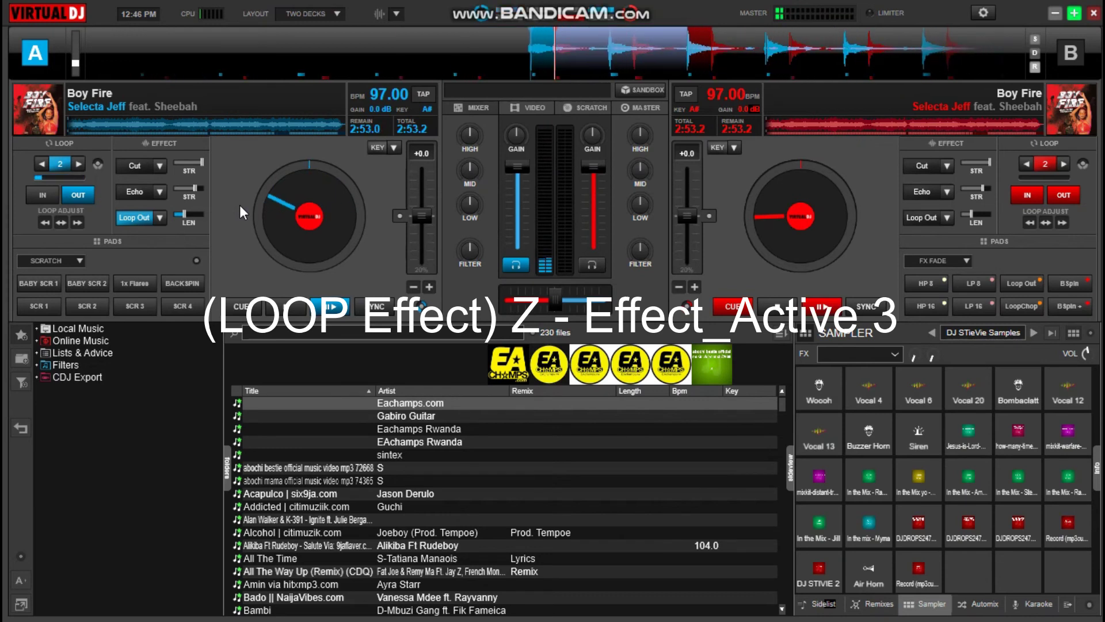
key(z)
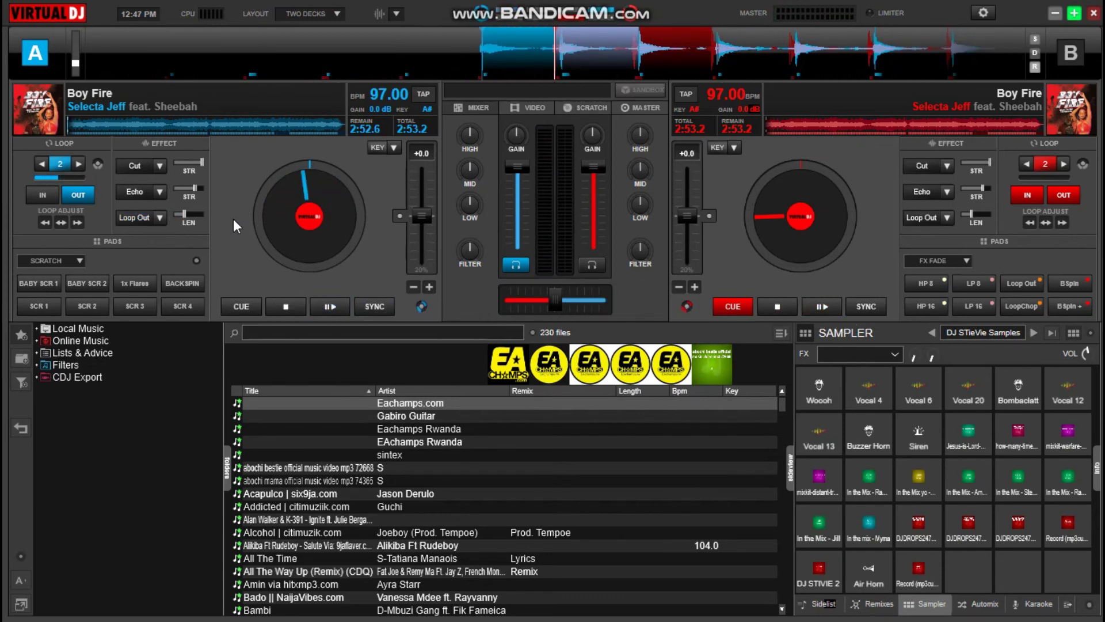